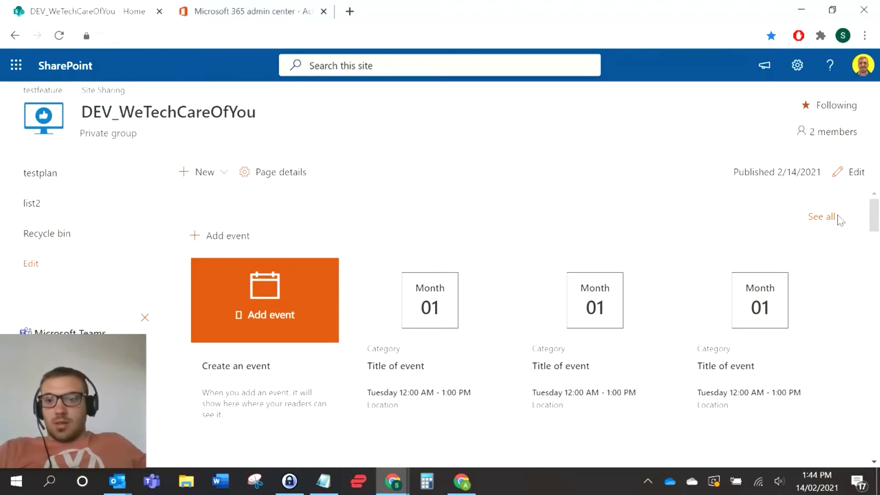
Step: Edit the home page and insert an Organization chart web part in column one
click(850, 177)
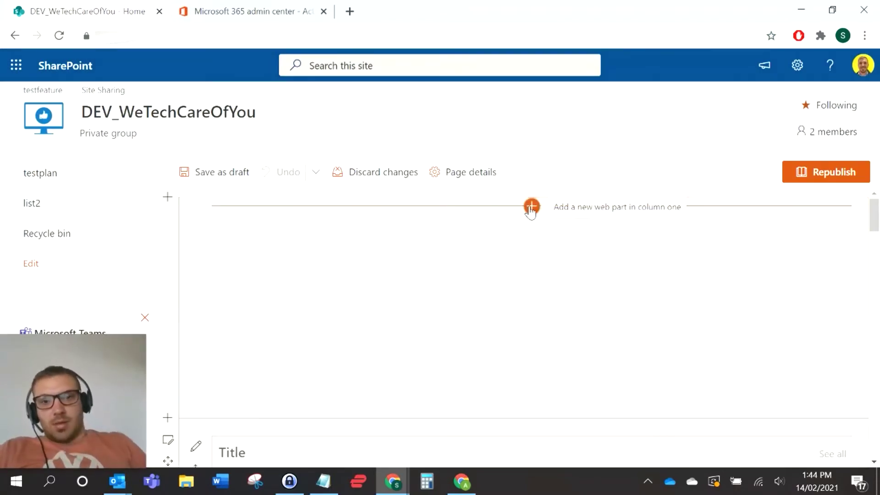
click(532, 207)
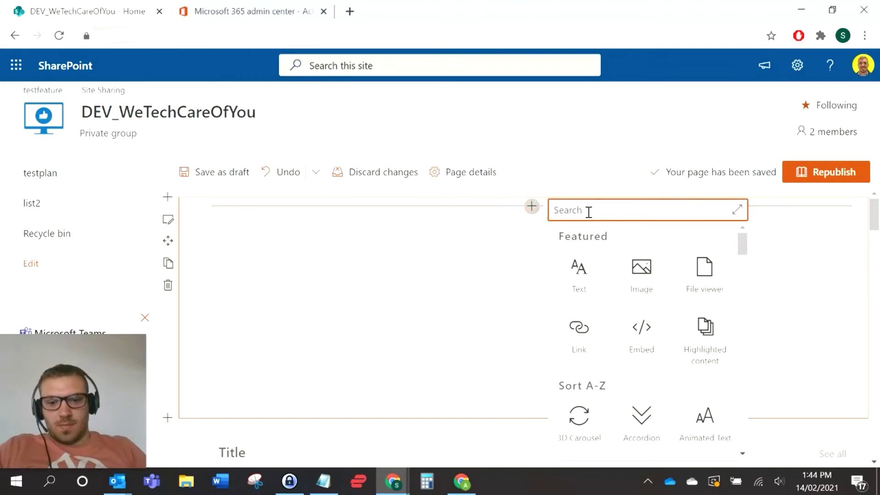
text(org)
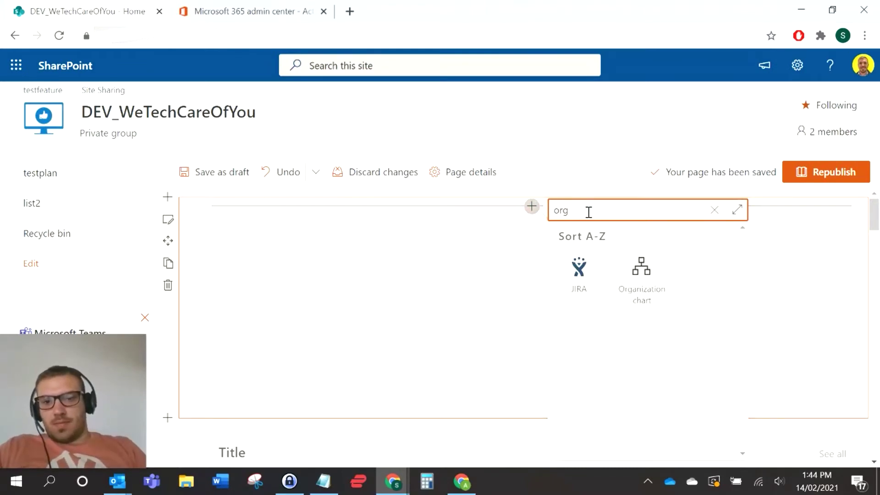
click(644, 275)
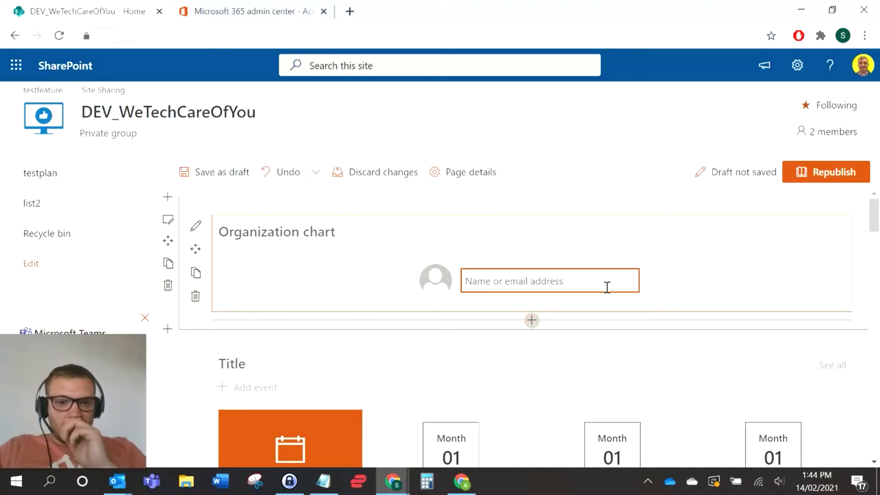
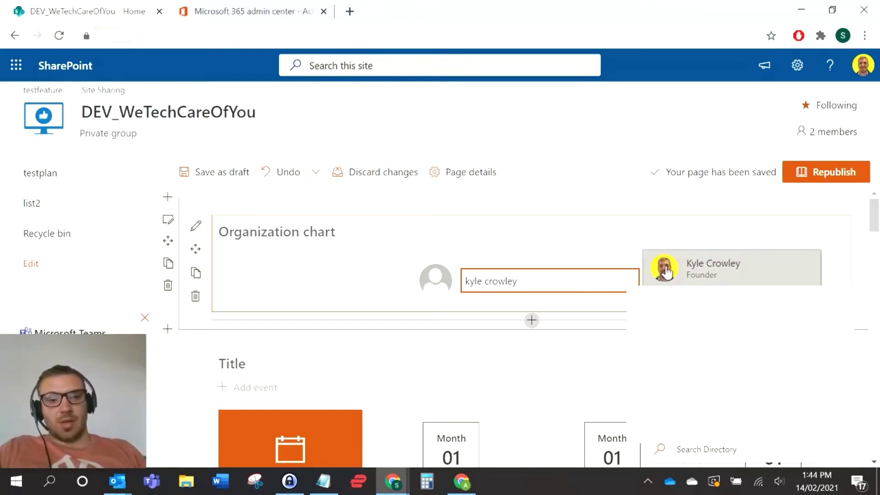
Step: Centre the chart on the Founder by entering his name, showing his two direct reports
click(667, 272)
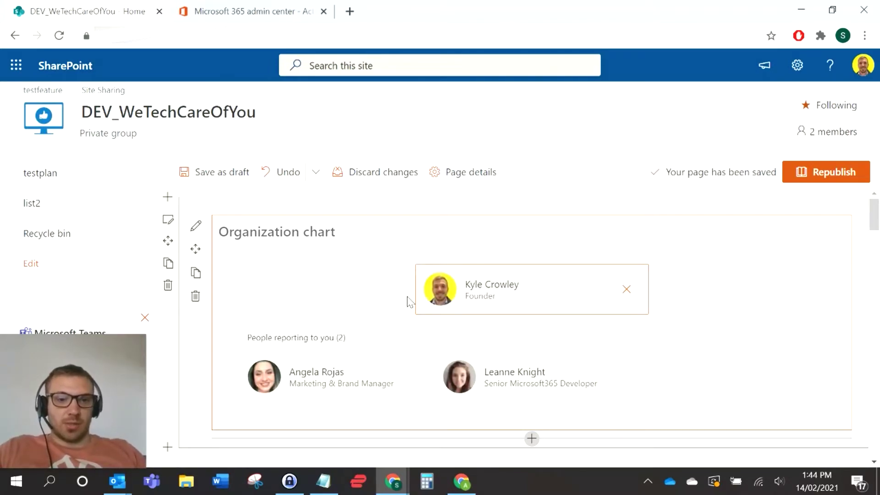
scroll(401, 295, down, 3)
scroll(328, 298, up, 3)
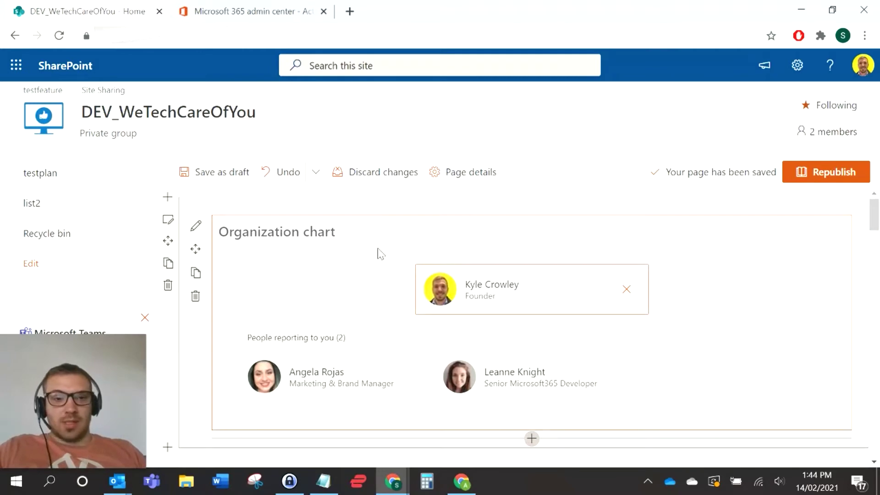
Step: Close the Organization chart settings pane and discard all unsaved page edits, confirming Yes
click(195, 226)
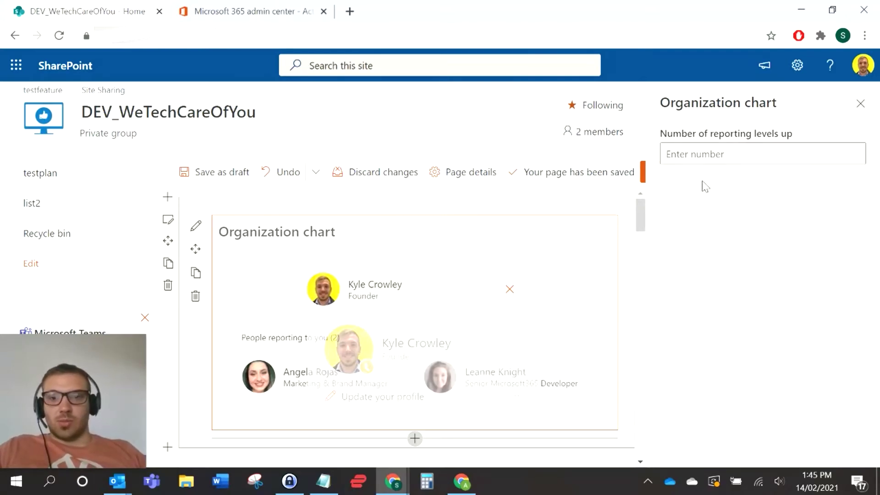
click(768, 153)
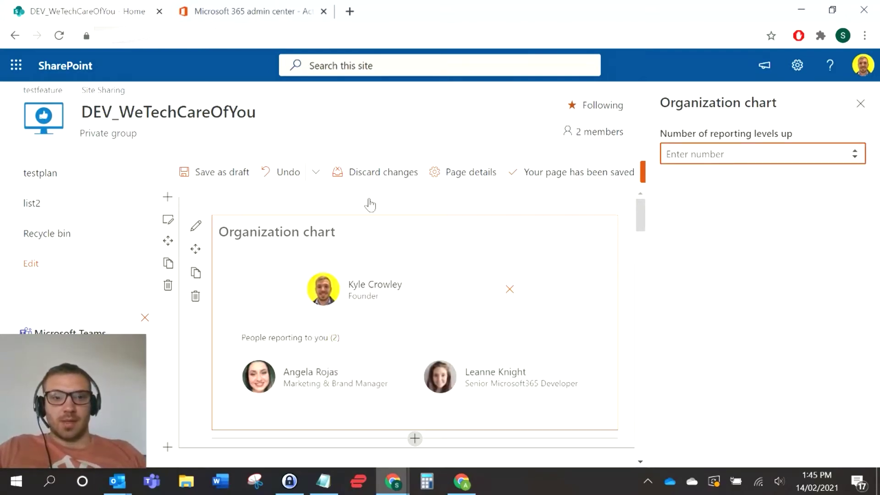
click(862, 106)
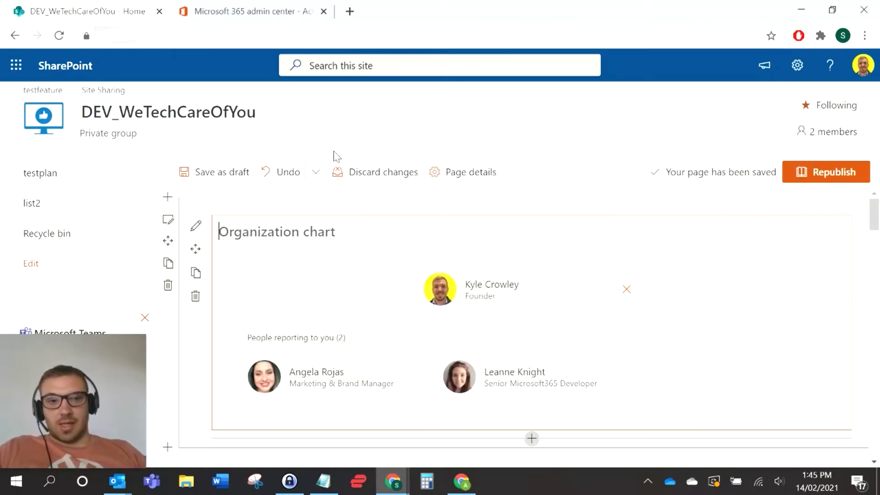
click(373, 171)
click(451, 290)
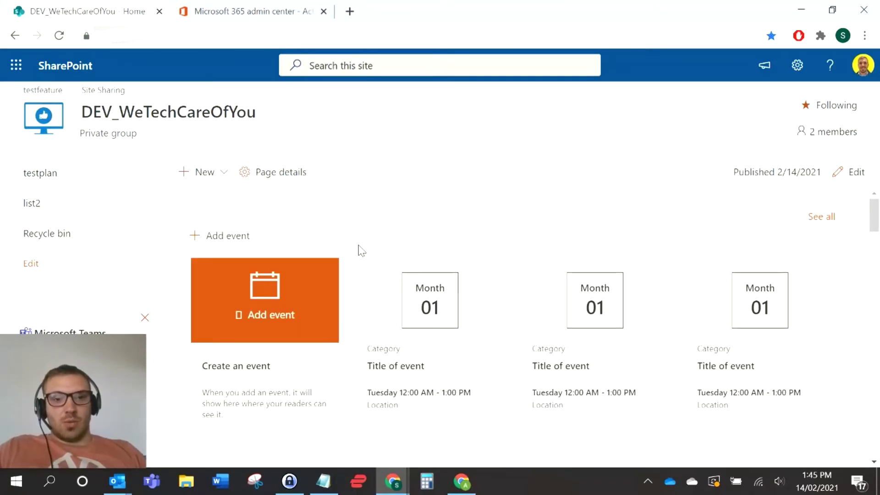
Step: Go from the Settings gear through Site contents to the DEV_WeTechCareOfYou Site Settings page
click(798, 67)
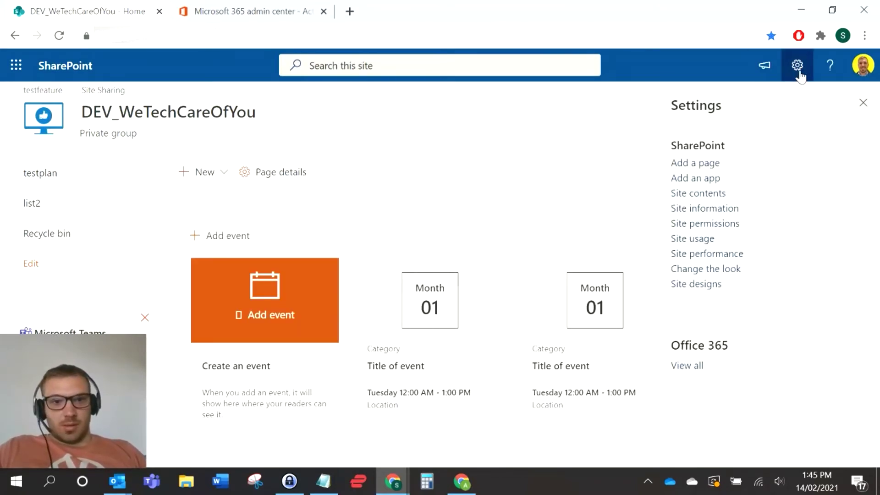
click(711, 195)
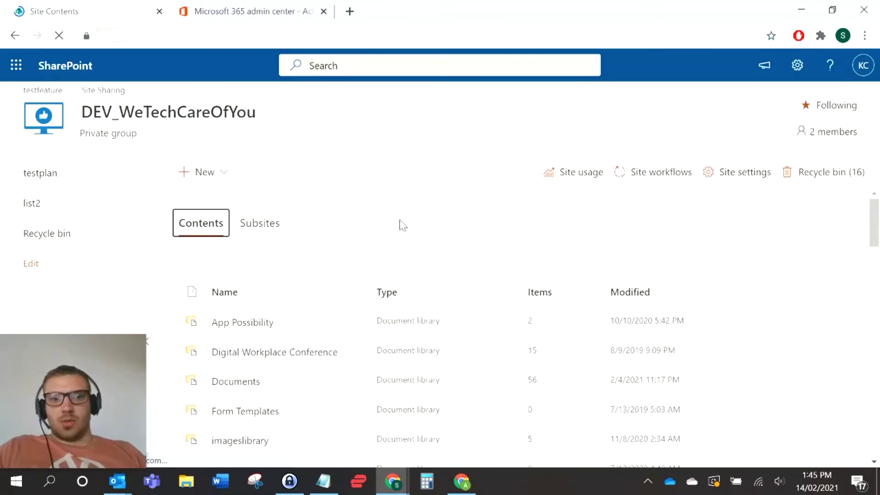
click(733, 173)
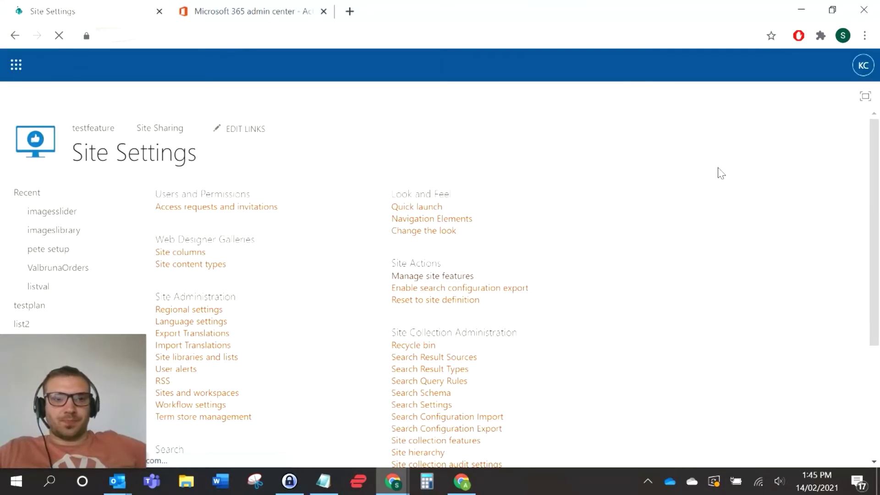
Step: Open Manage site features and search the list for 'space' to confirm Spaces is active
click(439, 281)
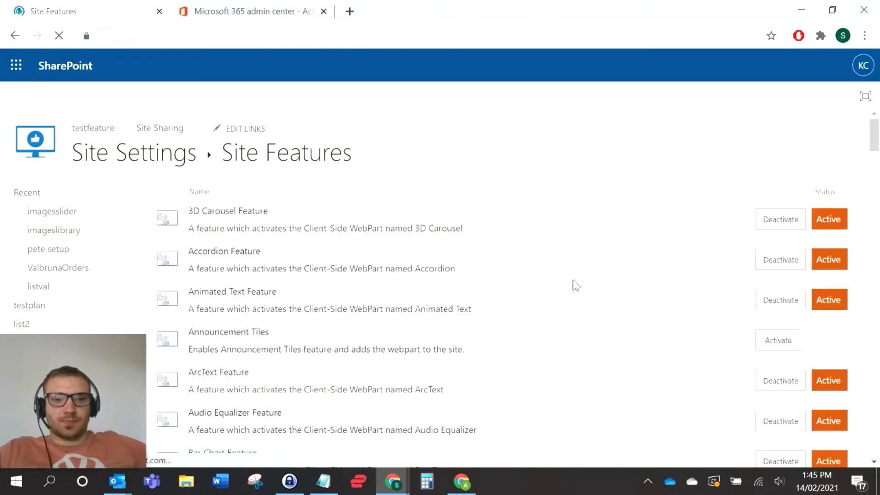
scroll(688, 220, down, 20)
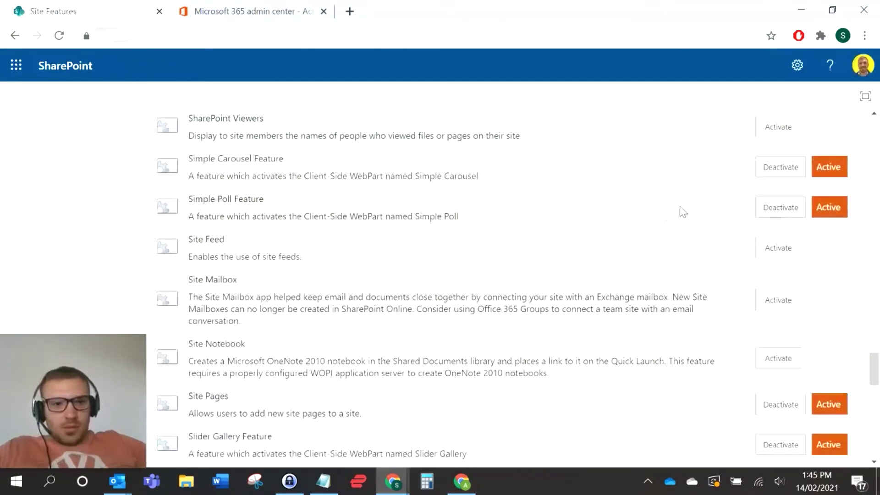
scroll(294, 275, up, 5)
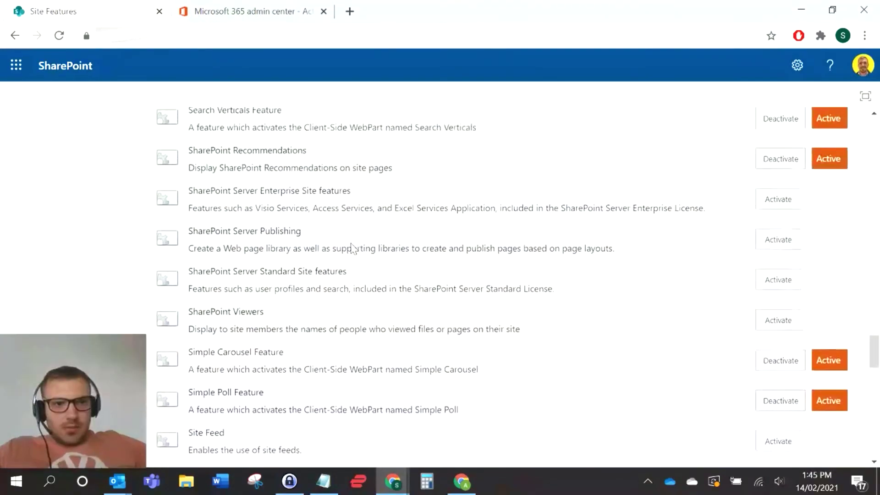
scroll(354, 249, up, 2)
key(ctrl+f)
text(sp)
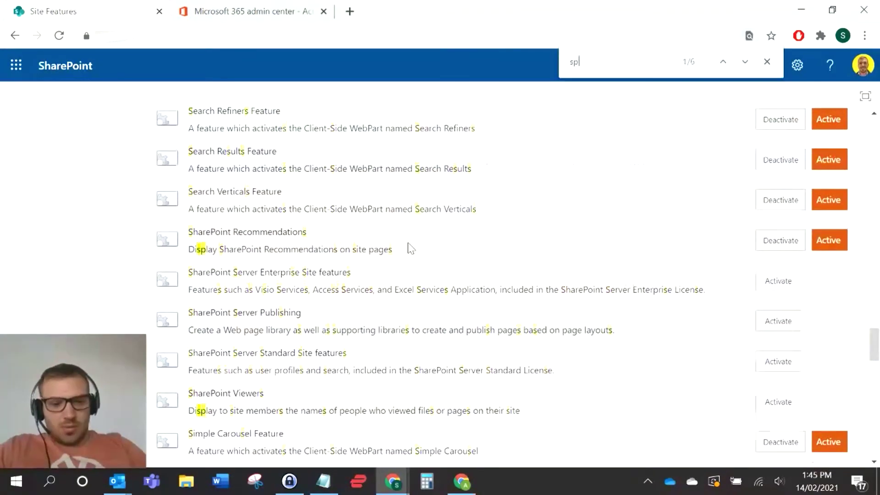
text(ace)
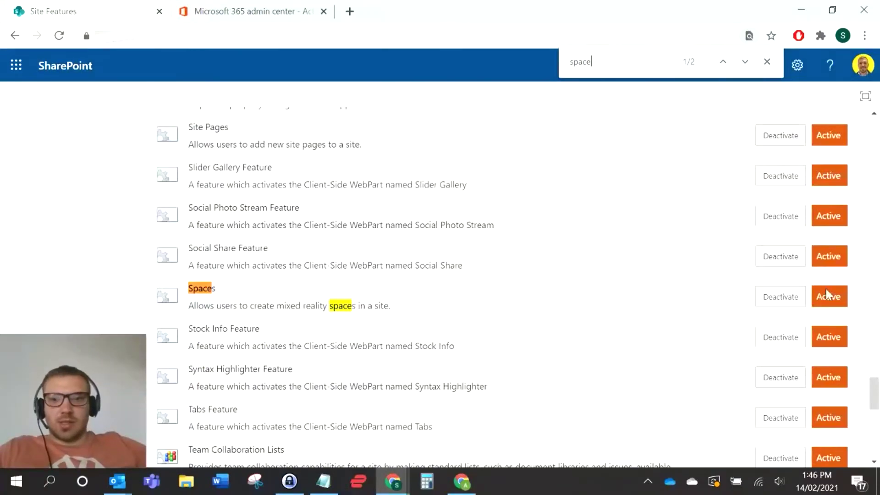
click(768, 65)
Step: Return to the DEV_WeTechCareOfYou home page via the site logo
scroll(509, 171, up, 20)
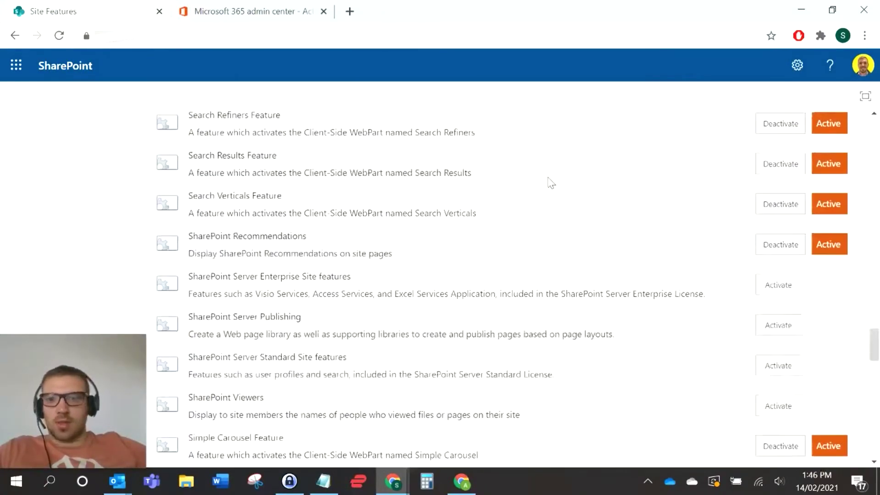
scroll(545, 179, up, 5)
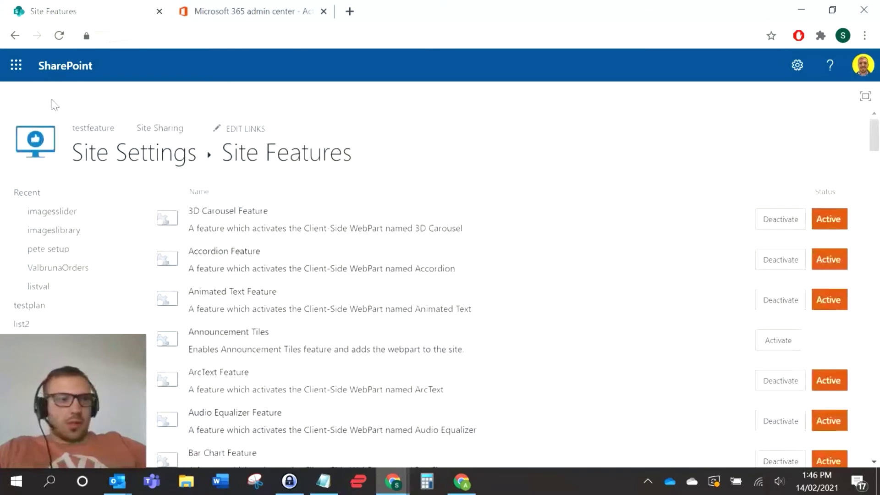
click(25, 142)
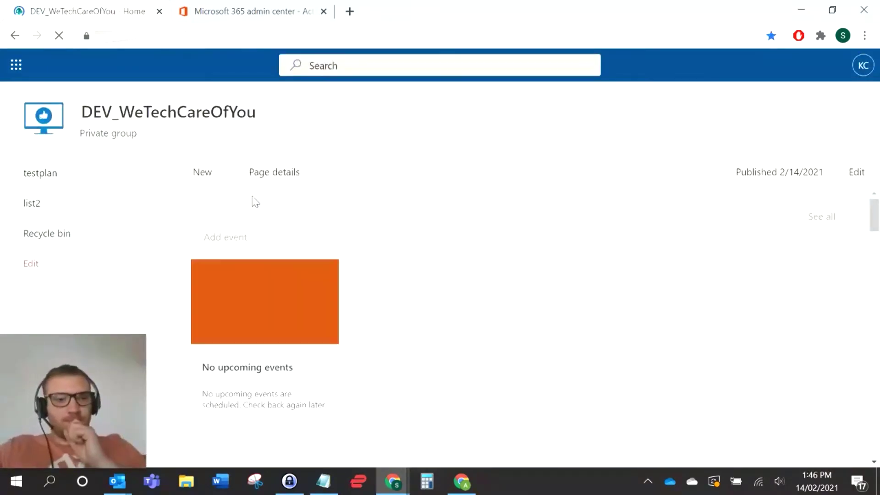
Step: Start a new Space named 'Demo Org Chart', keeping the Gallery structure
click(219, 174)
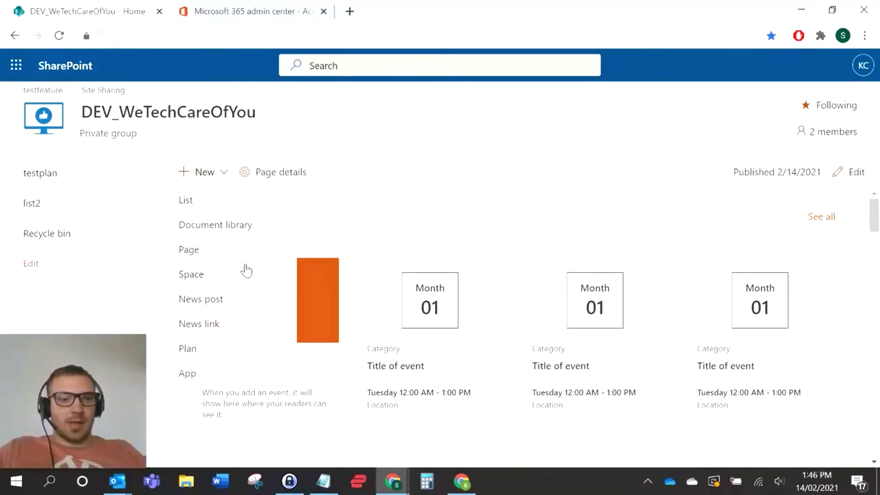
click(230, 274)
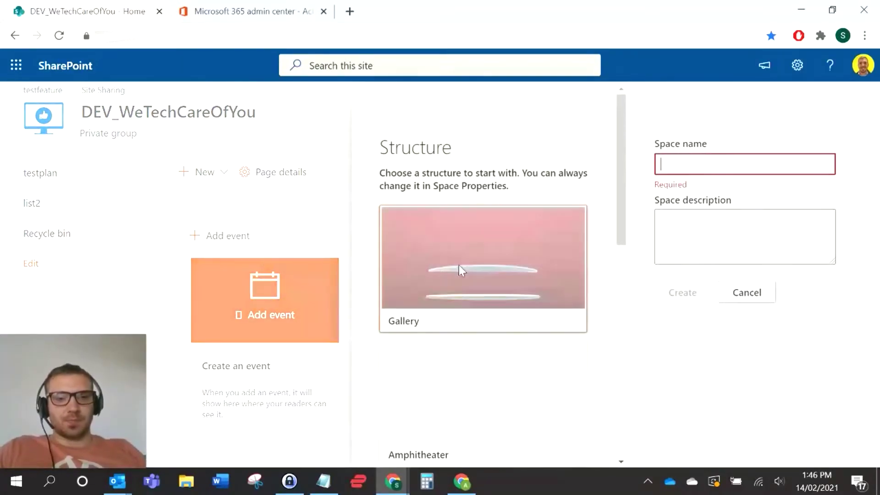
click(702, 165)
text(D)
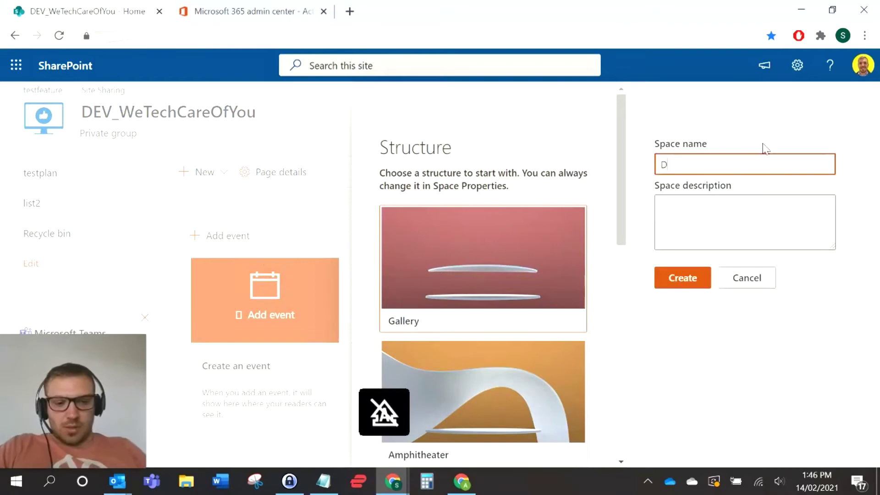
text(emo Org Chart)
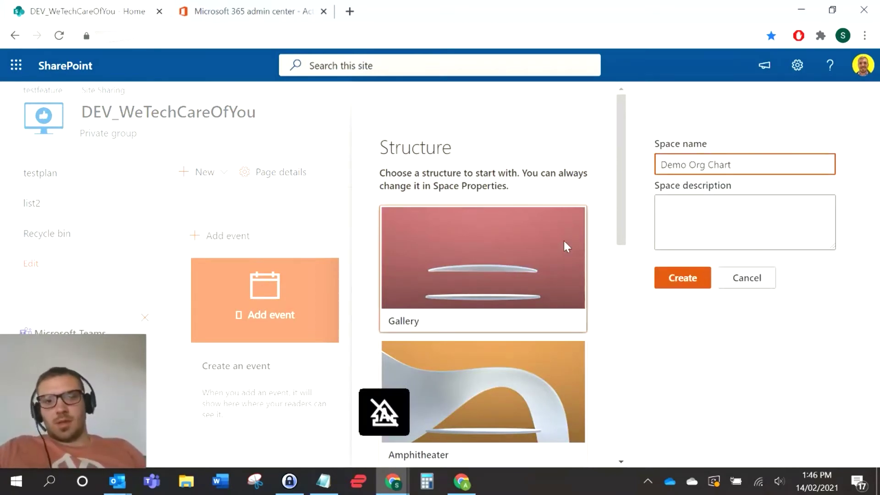
scroll(564, 240, down, 5)
scroll(573, 270, up, 2)
scroll(573, 270, up, 3)
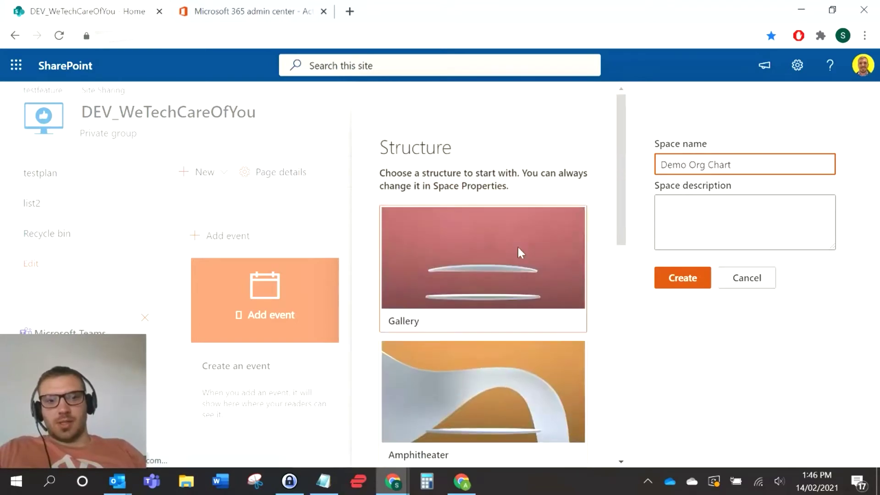
Step: Create the Demo Org Chart space and place a People org chart web part in its scene
click(683, 278)
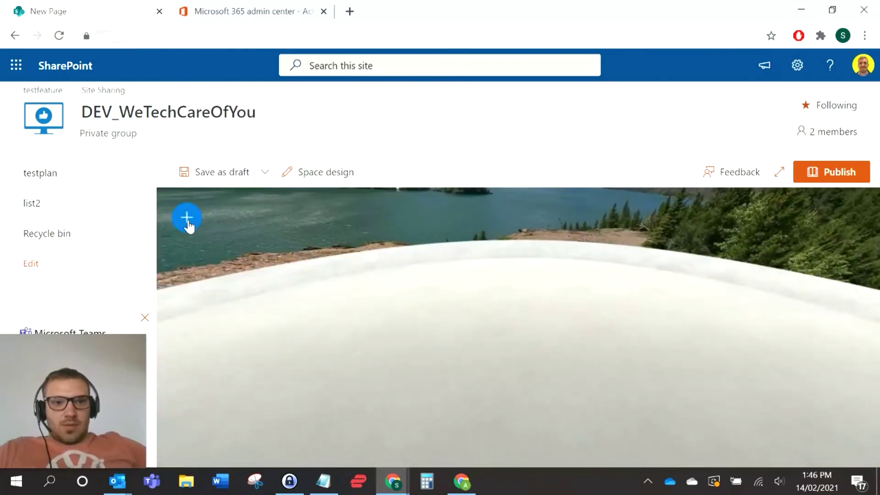
click(187, 219)
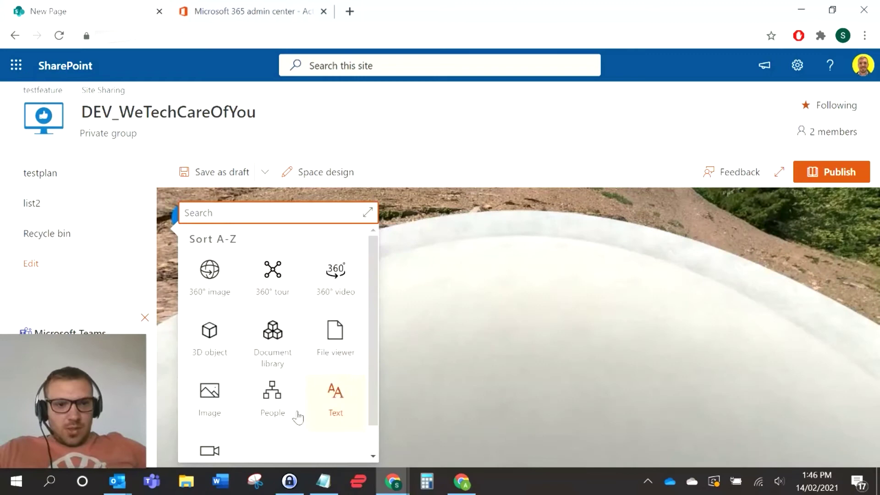
click(264, 405)
click(486, 358)
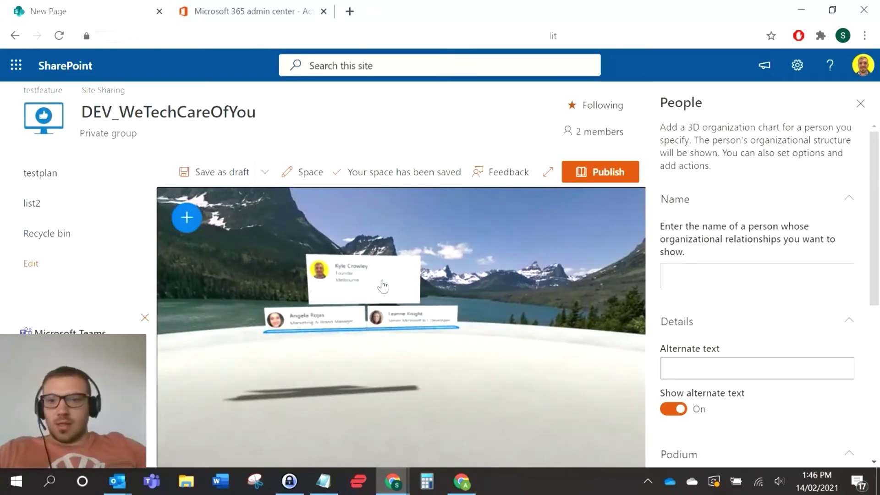
scroll(741, 275, down, 6)
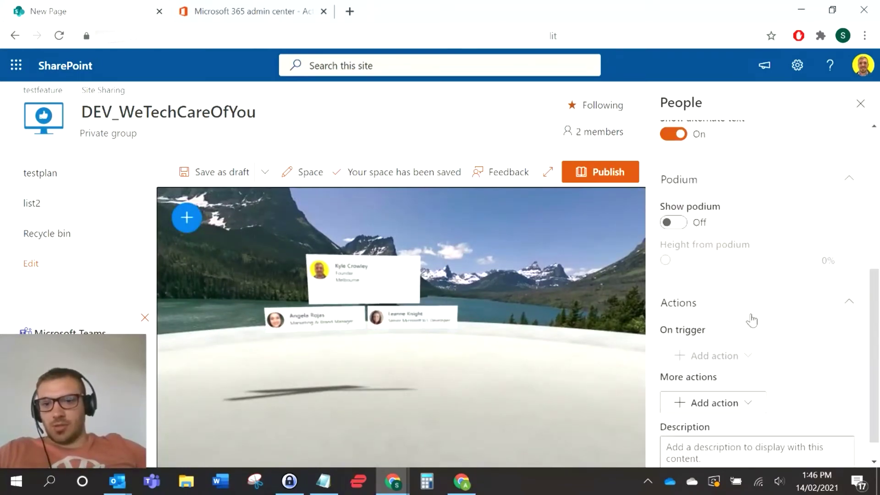
scroll(743, 338, down, 1)
scroll(743, 338, up, 7)
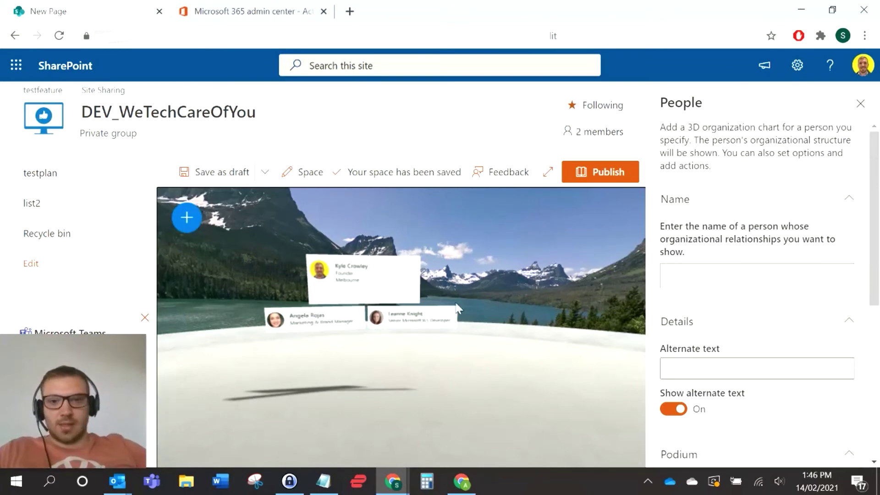
click(869, 110)
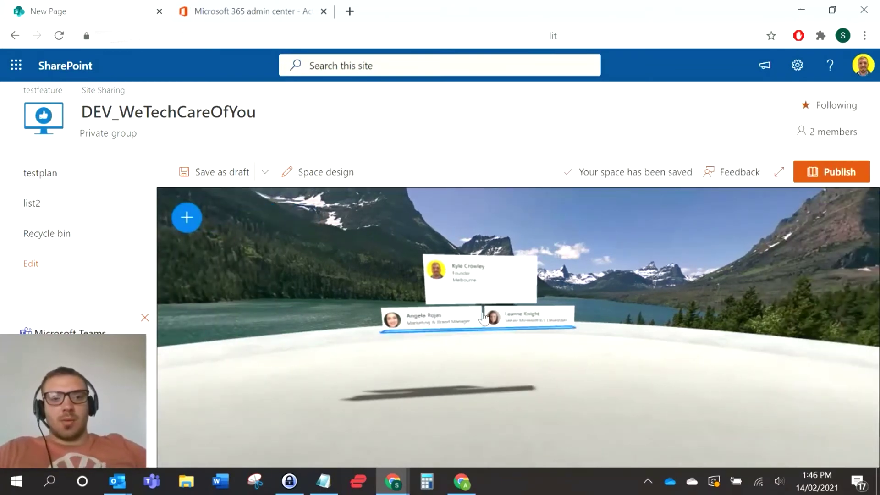
Step: Open the Admin user's account details in the admin center's Active users
click(235, 13)
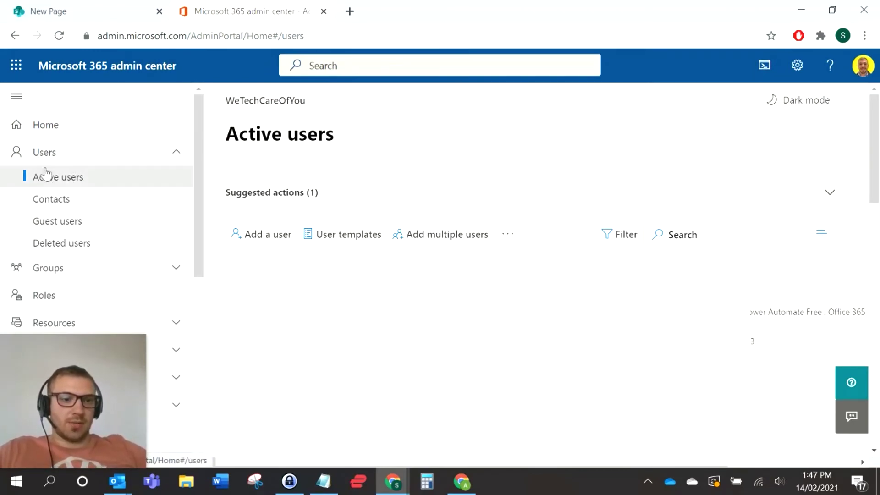
click(42, 20)
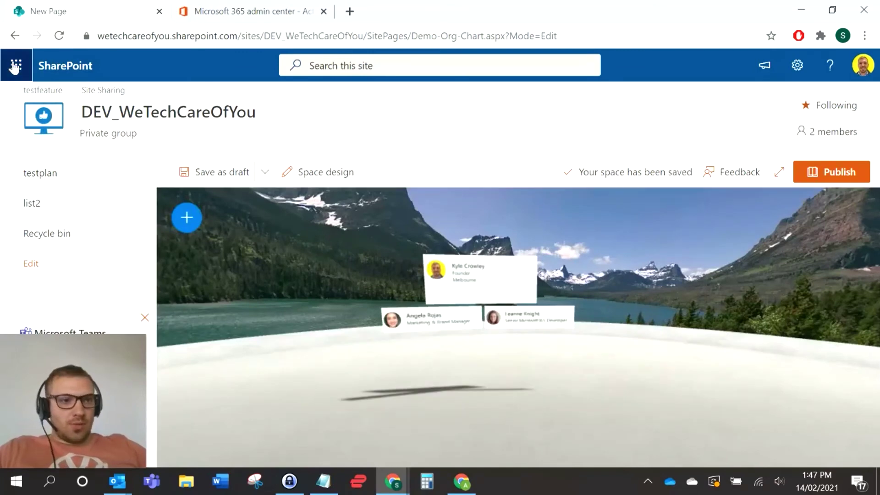
click(17, 66)
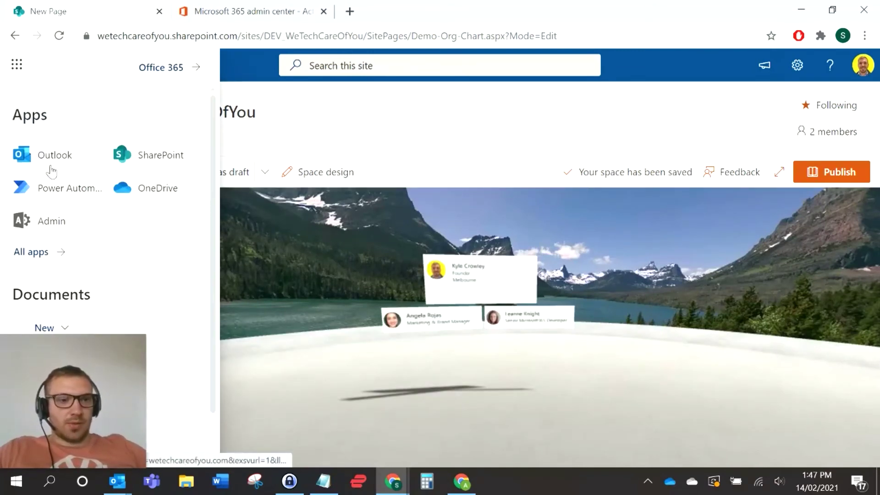
click(206, 10)
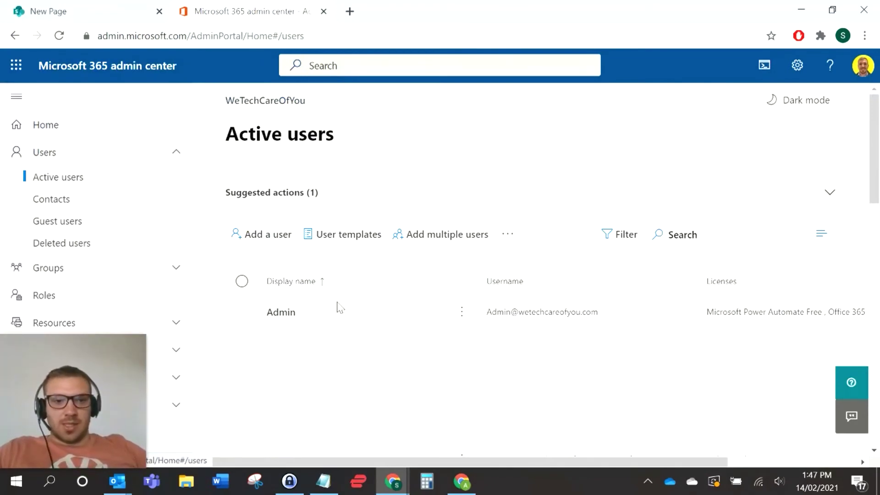
click(281, 314)
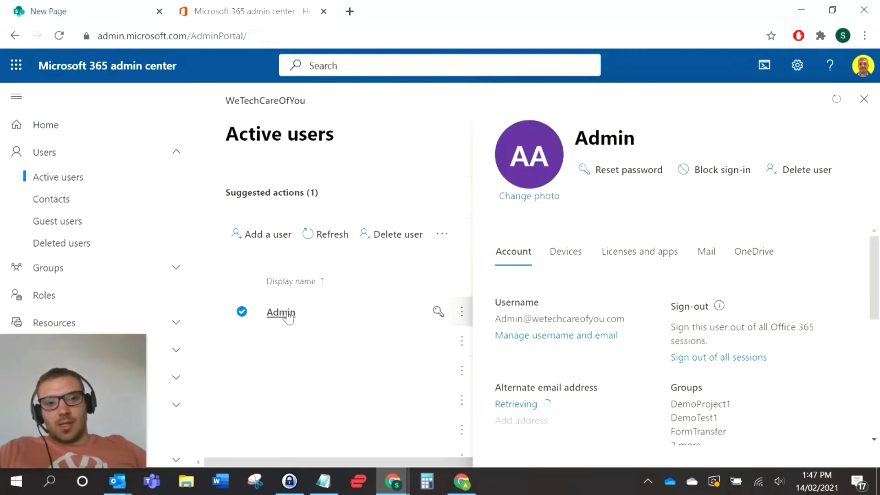
Step: Search for the founder's name and save him as the Admin user's manager
scroll(593, 277, down, 5)
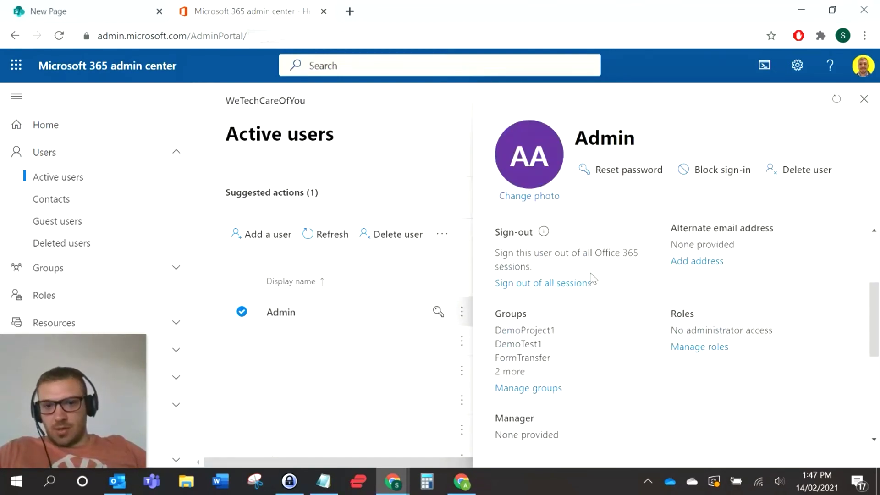
scroll(592, 302, up, 3)
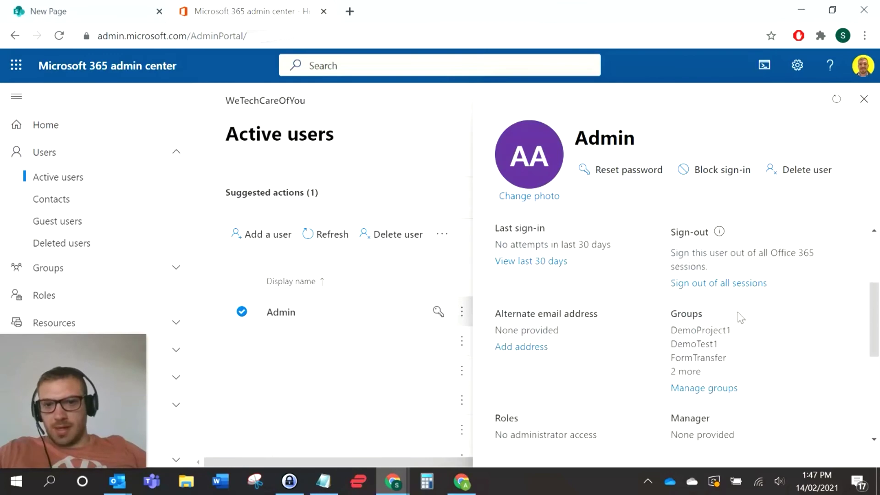
scroll(739, 315, down, 2)
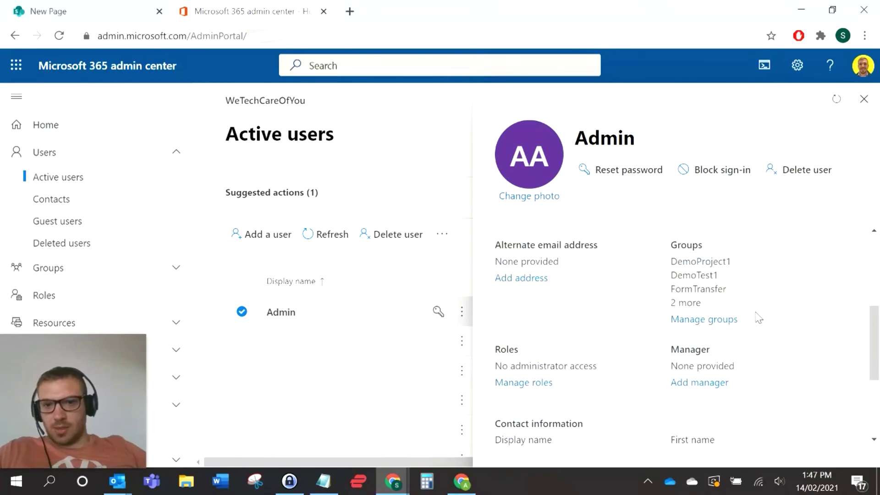
drag(696, 387, 694, 386)
click(696, 385)
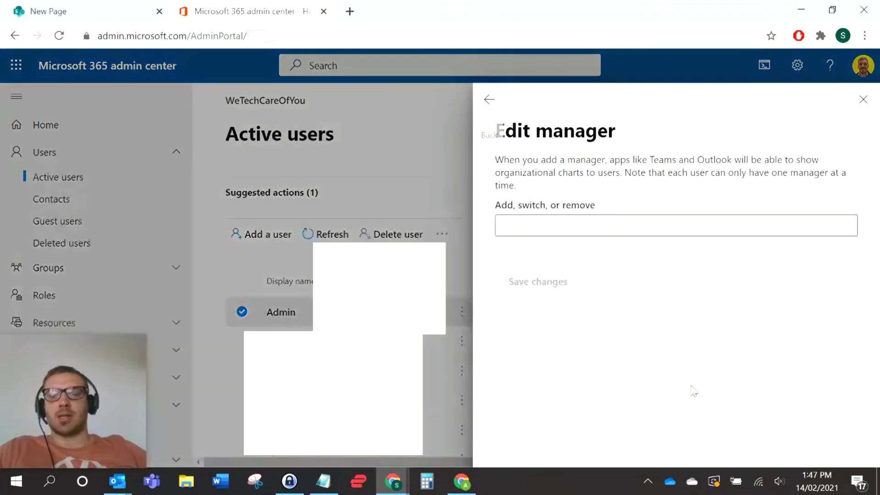
click(587, 221)
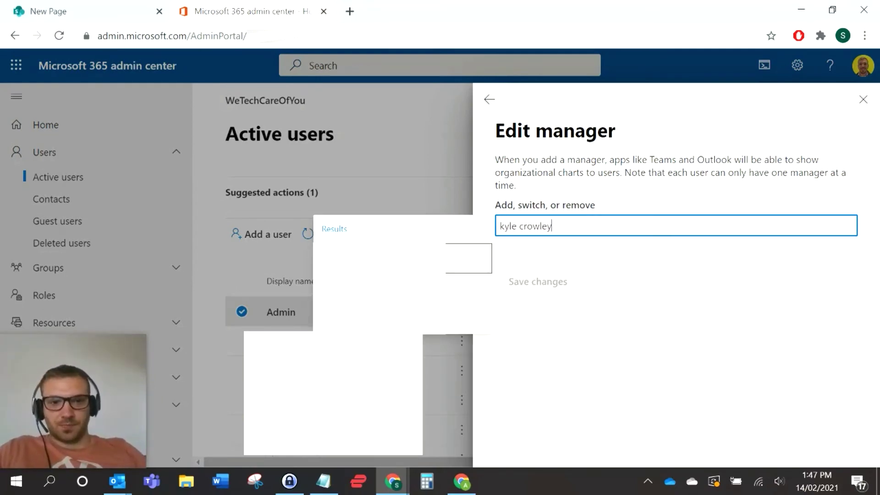
key(Return)
click(546, 287)
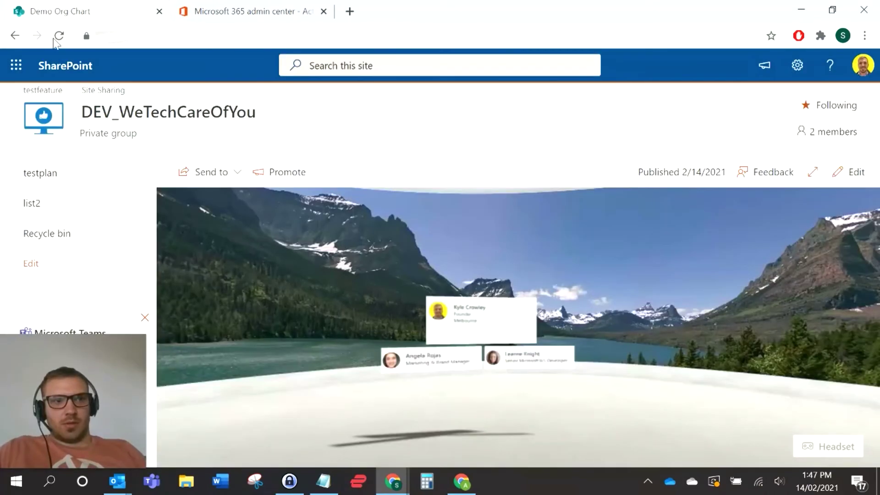
Step: Refresh the Demo Org Chart space so Admin appears under the founder
click(59, 35)
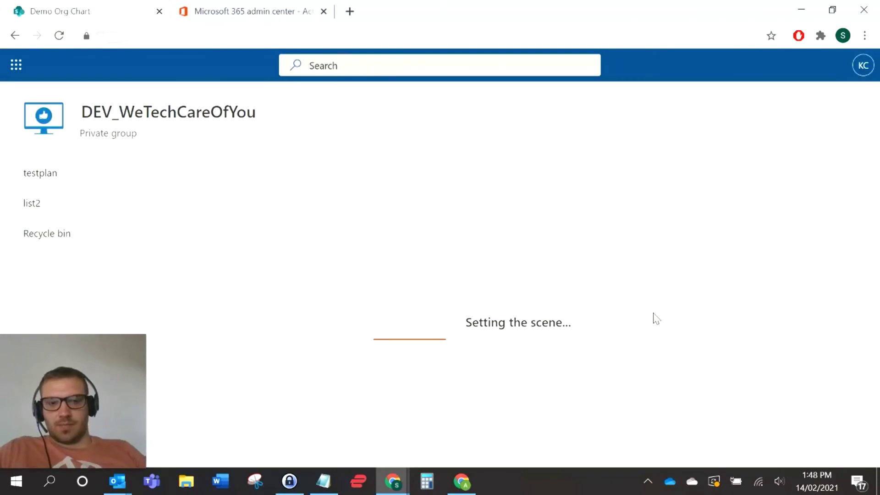